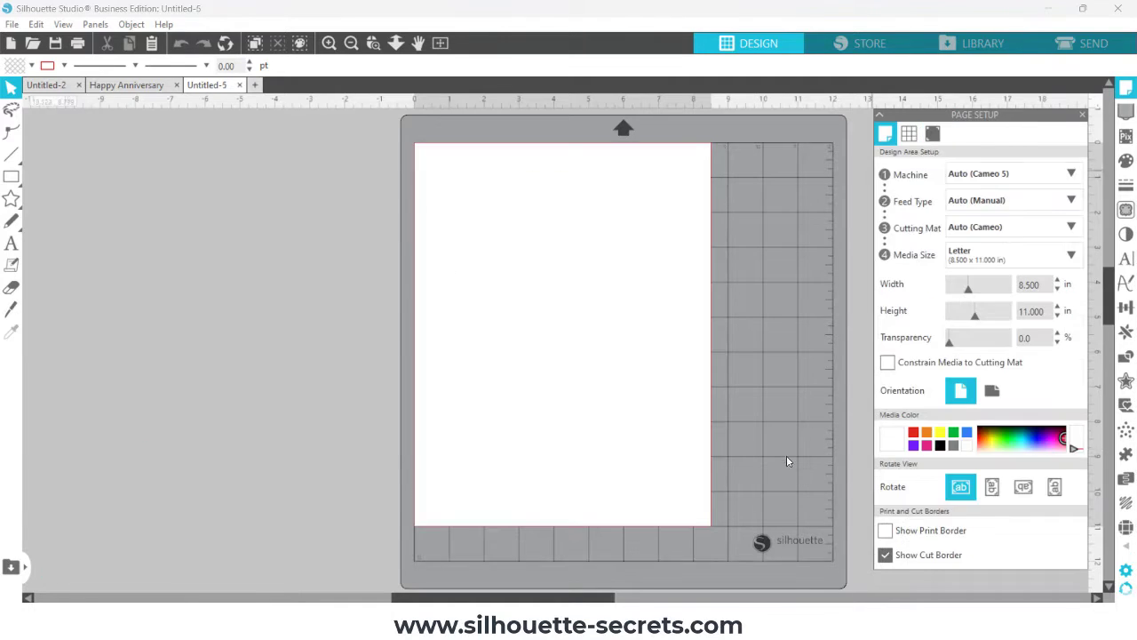
Step: Make the page Letter size with registration marks on, print bleed off and barcode enabled, then open the library
click(977, 258)
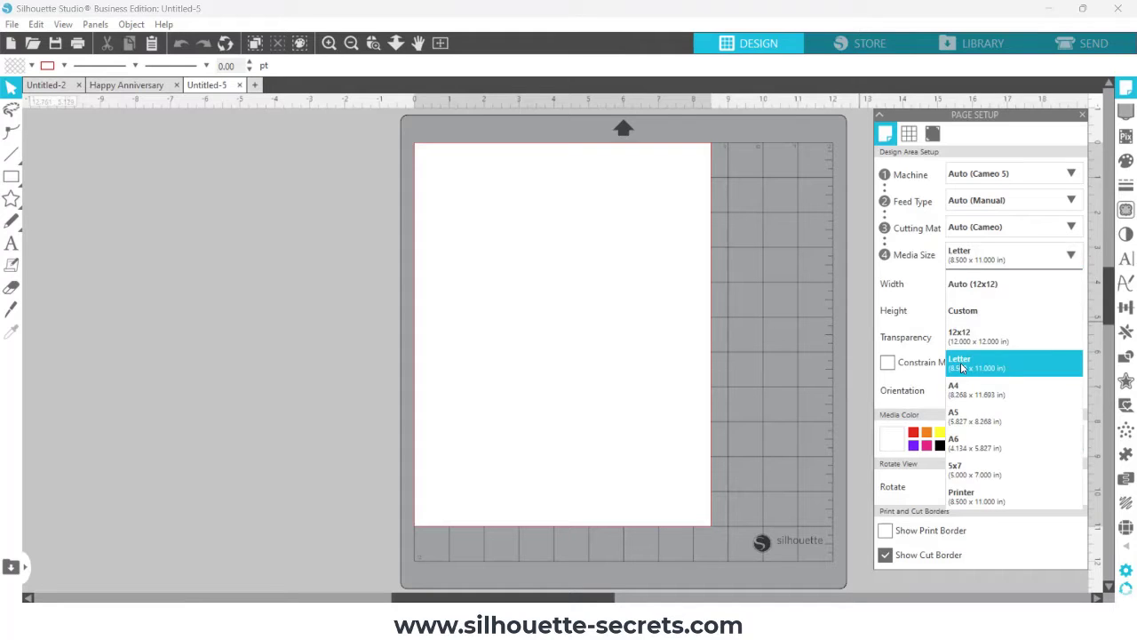
click(963, 366)
click(933, 133)
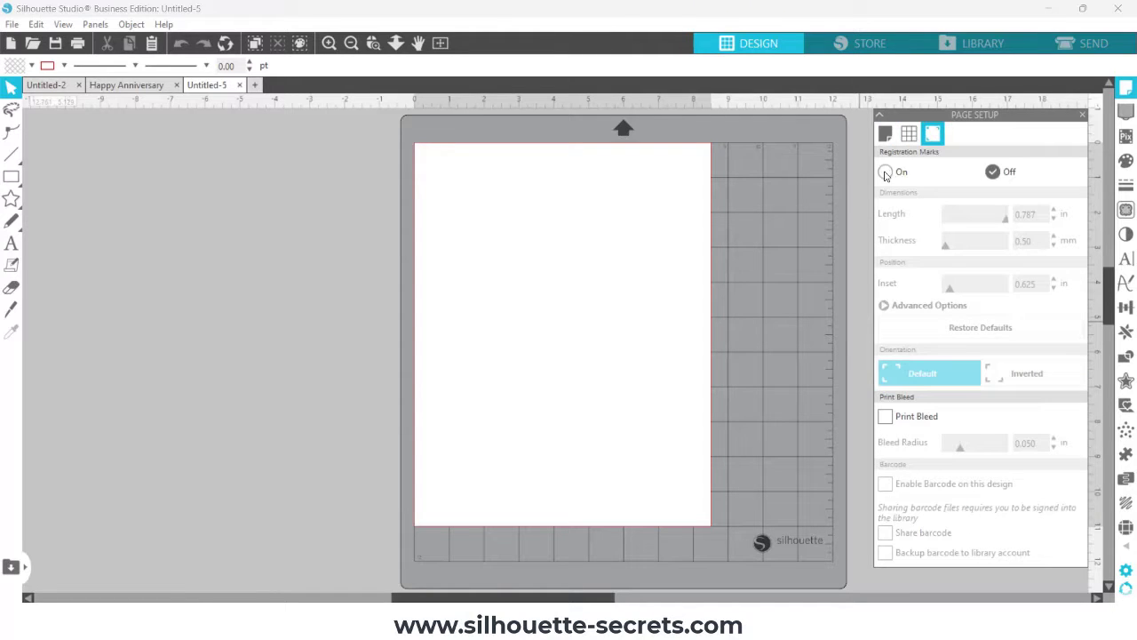
click(885, 172)
click(886, 417)
click(886, 417)
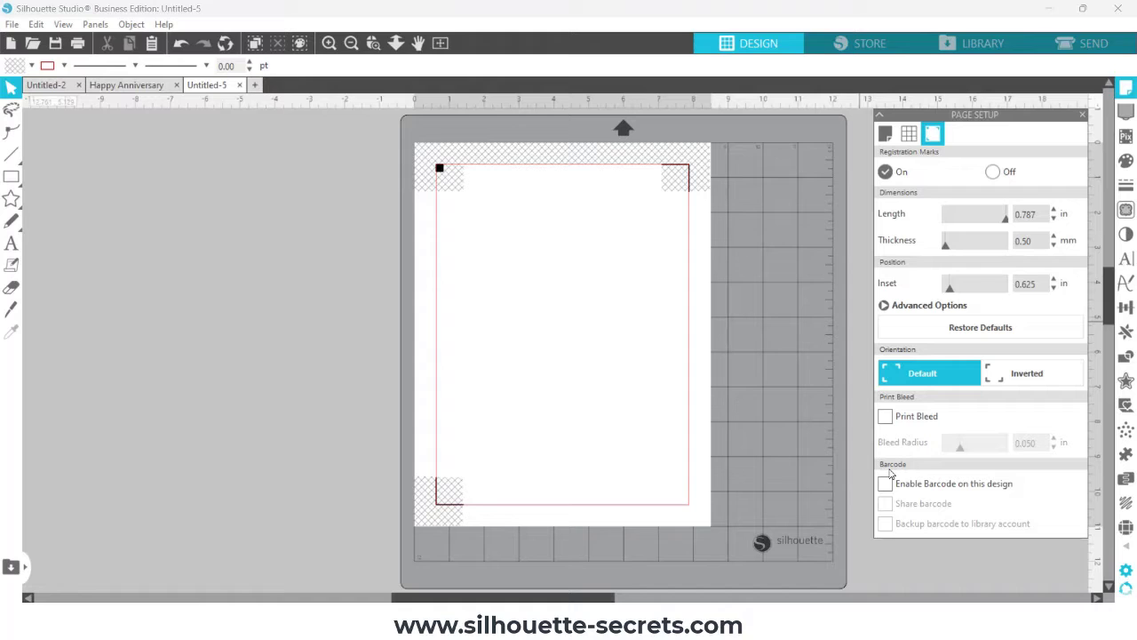
click(886, 485)
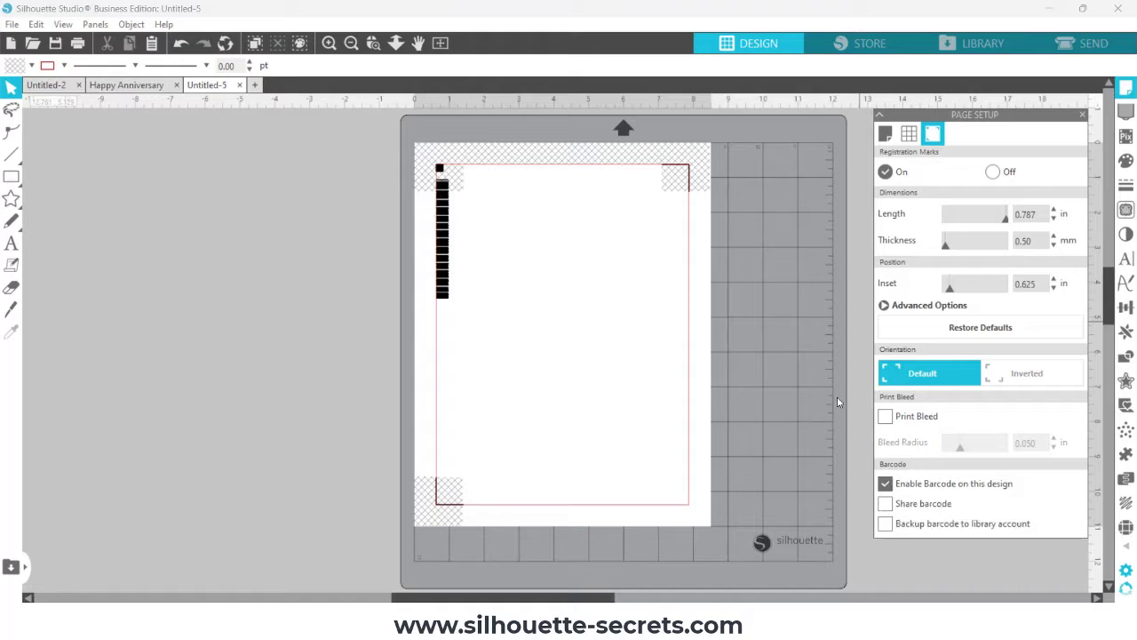
click(982, 43)
Step: Place the tropical flamingo sticker sheet, shrink it to 6.332 in inside the marks, and save as 'Barcode Demo'
double_click(606, 283)
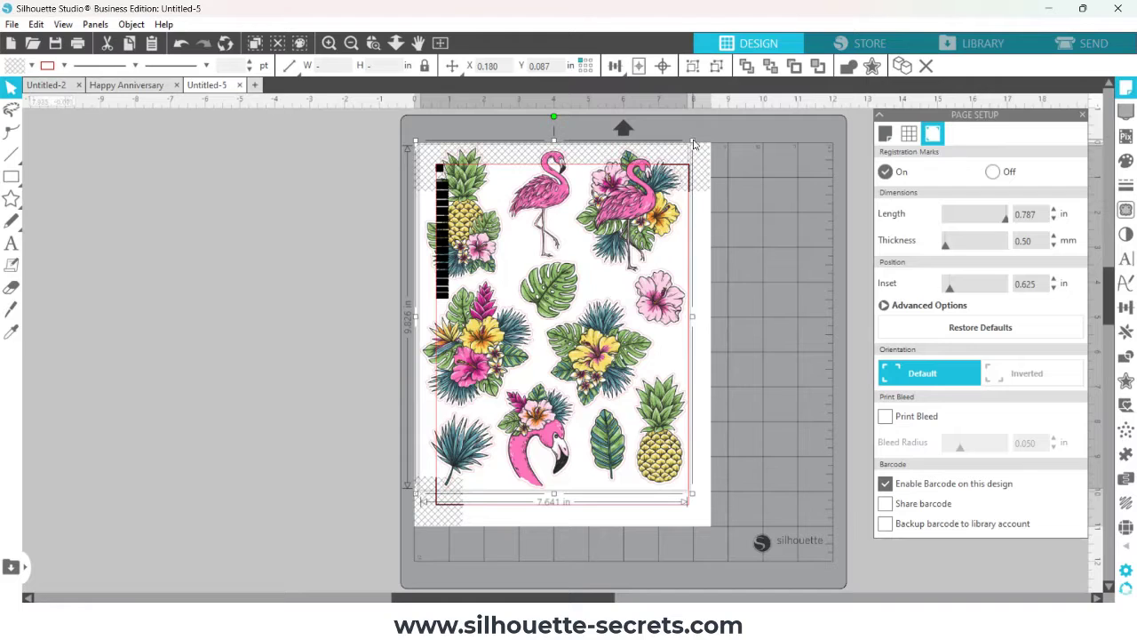
drag(691, 142, 644, 221)
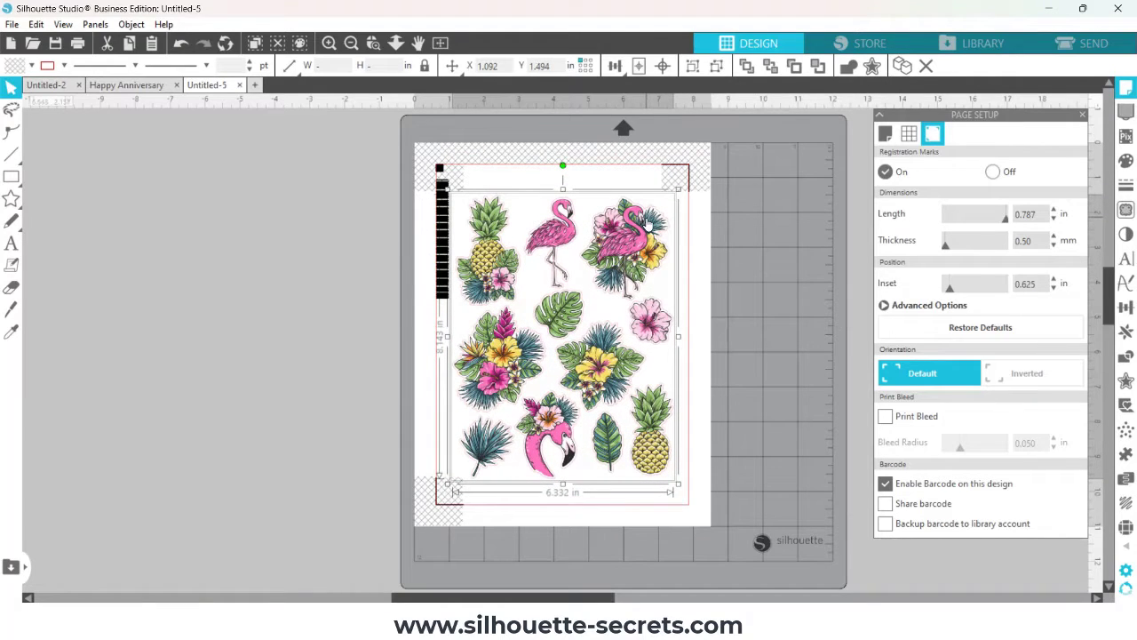
click(11, 24)
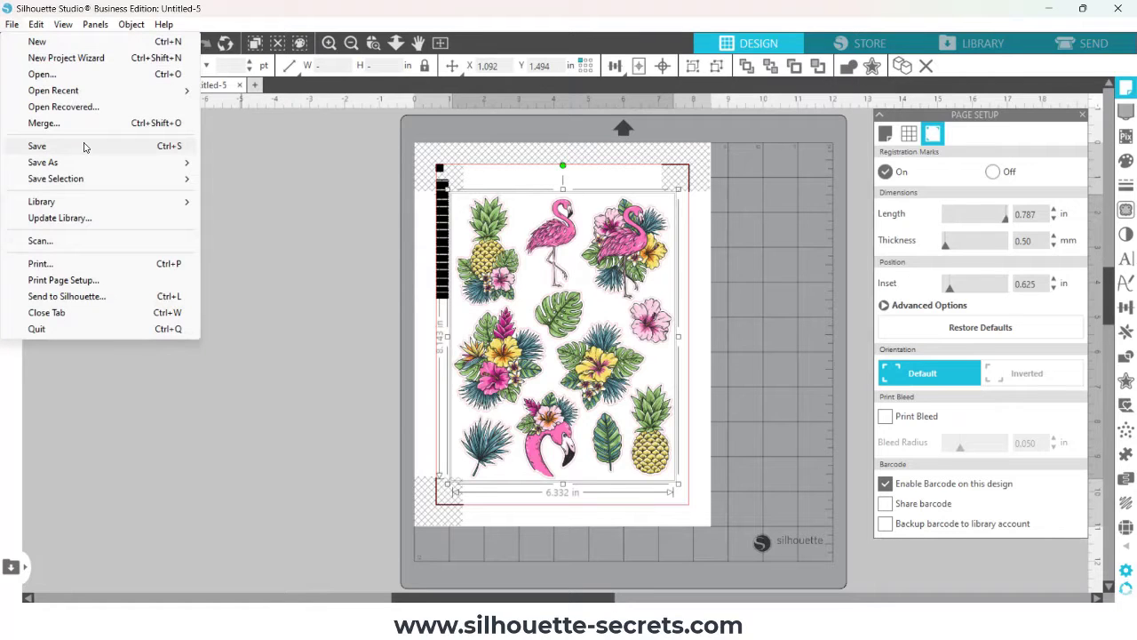
mouse_move(79, 163)
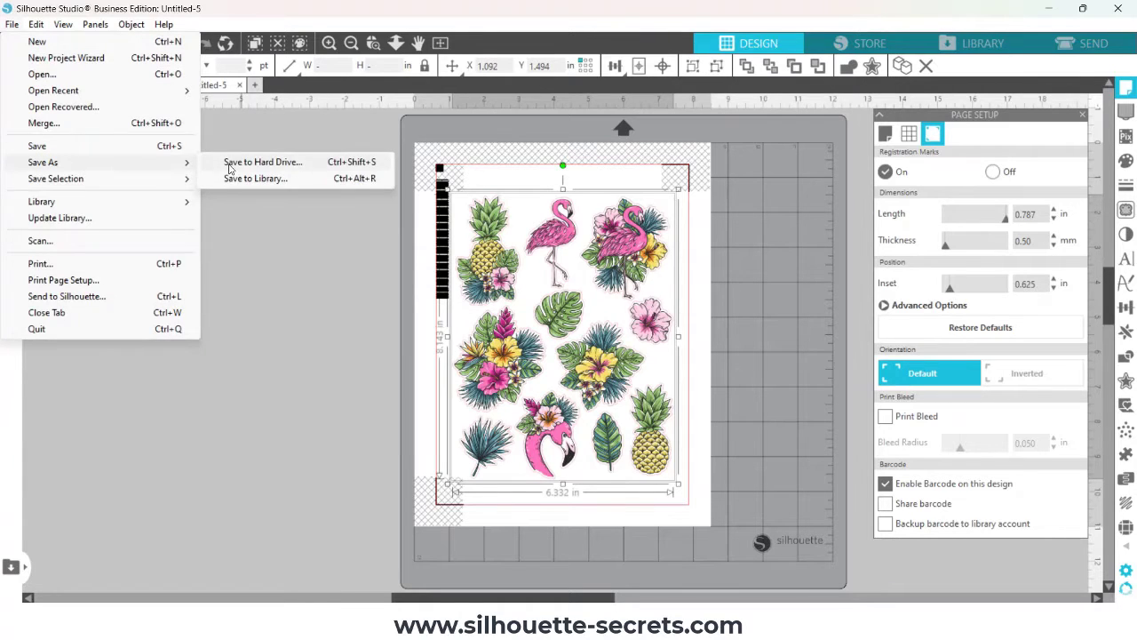
click(224, 162)
text(Barcode Demo)
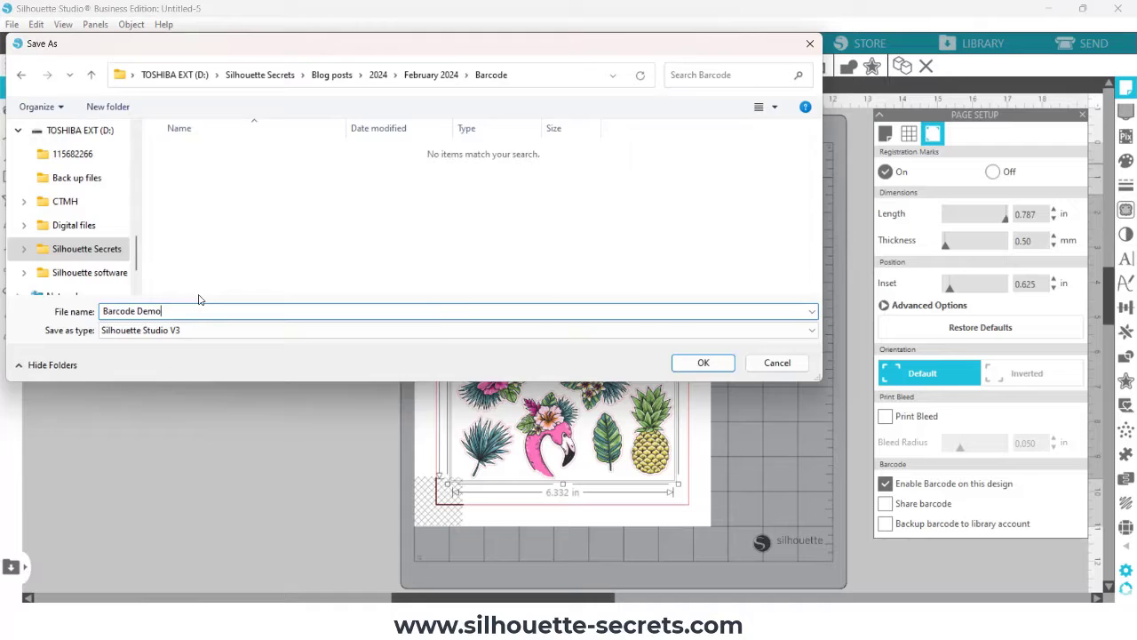
key(Return)
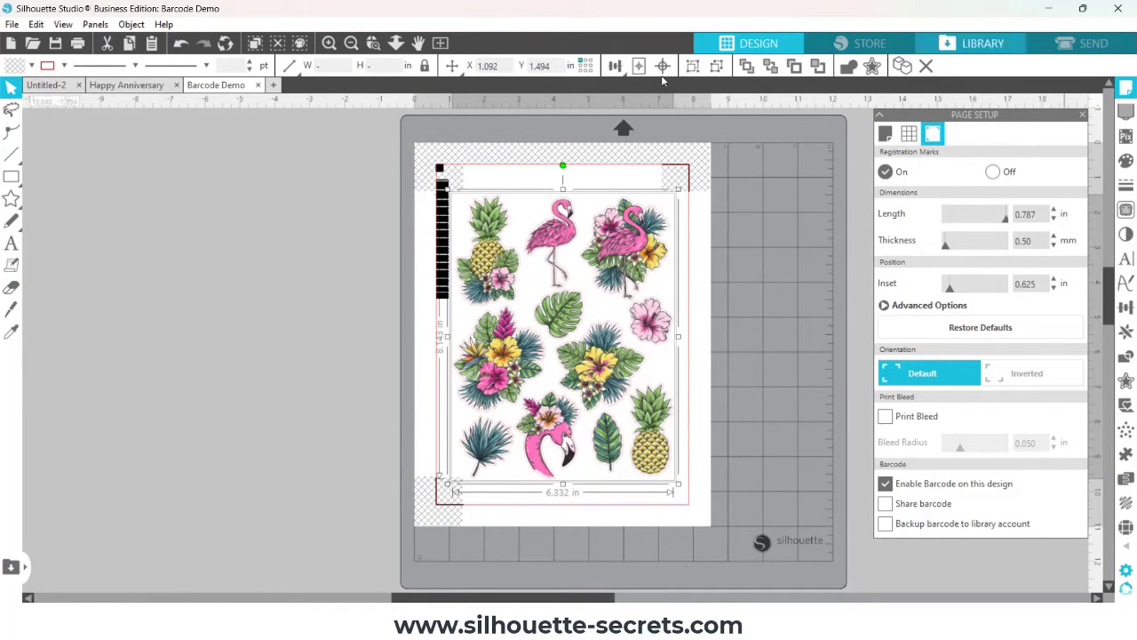
Step: Start printing via File > Print to bring up the Check Barcode Cut Settings reminder
click(12, 25)
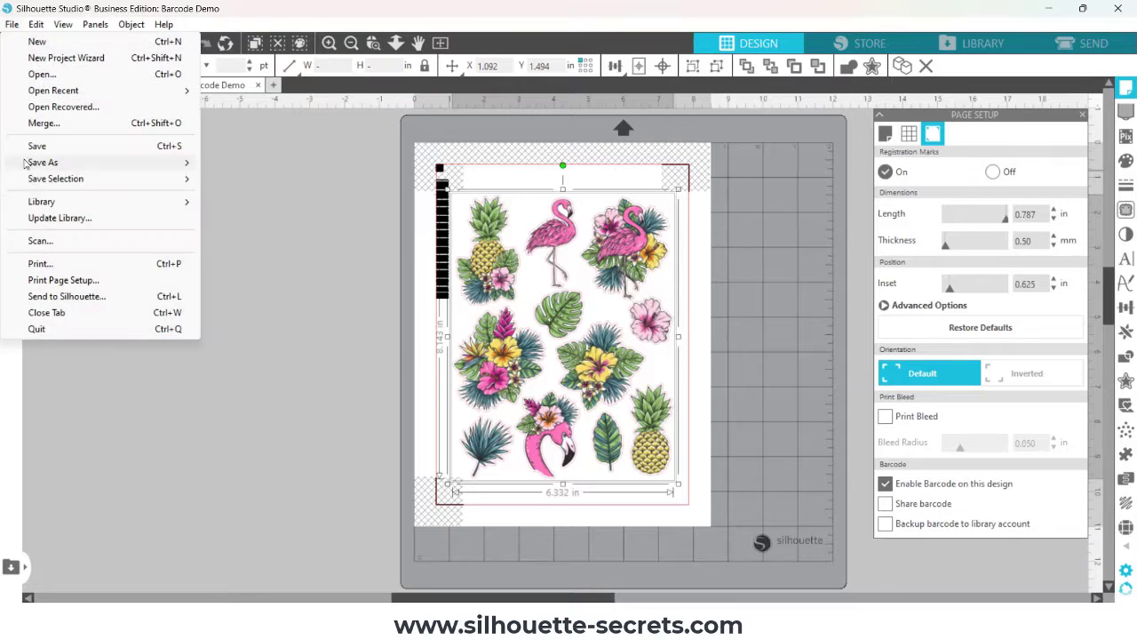
click(39, 264)
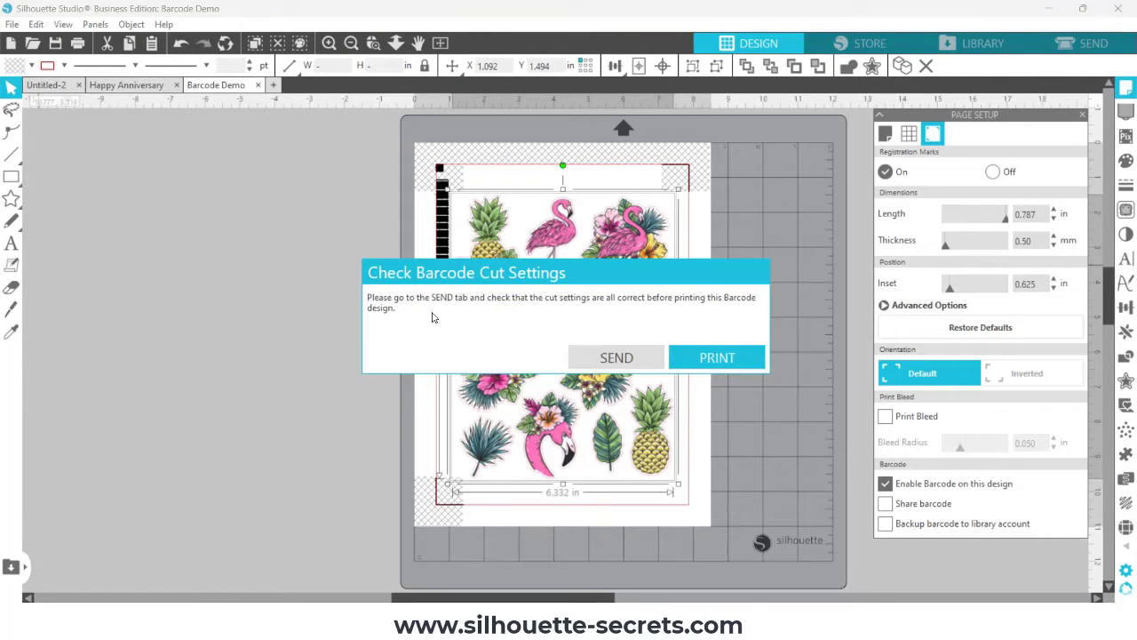
click(616, 308)
Step: Go to the Send tab from the barcode reminder to review the cut settings
click(655, 358)
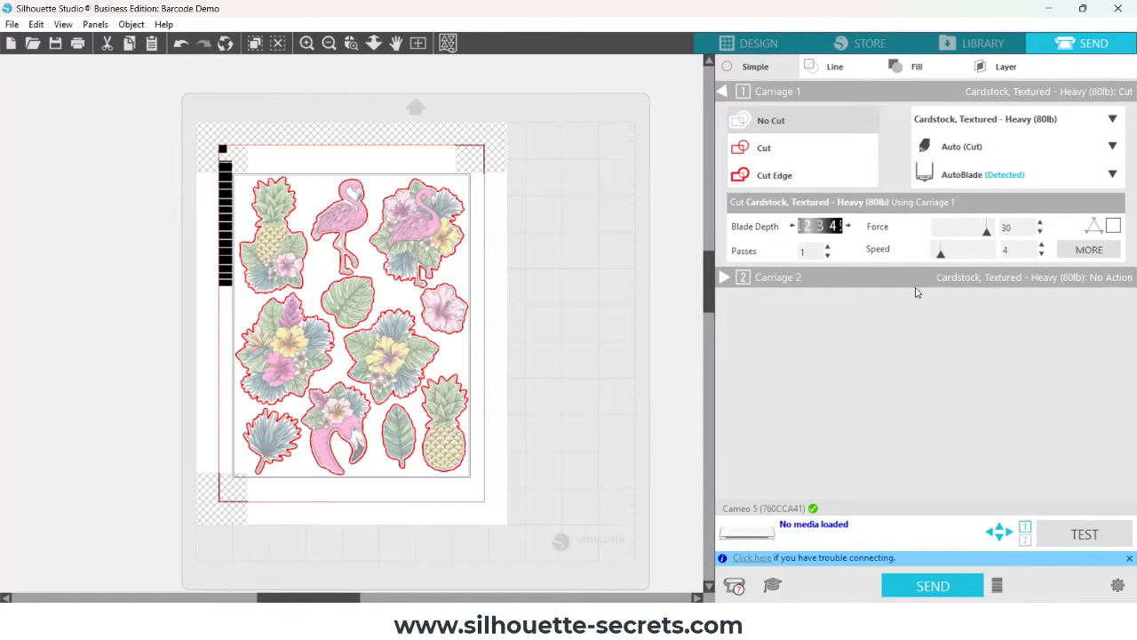
Step: Choose Sticker Paper, White as the cutting material for Carriage 1
click(988, 125)
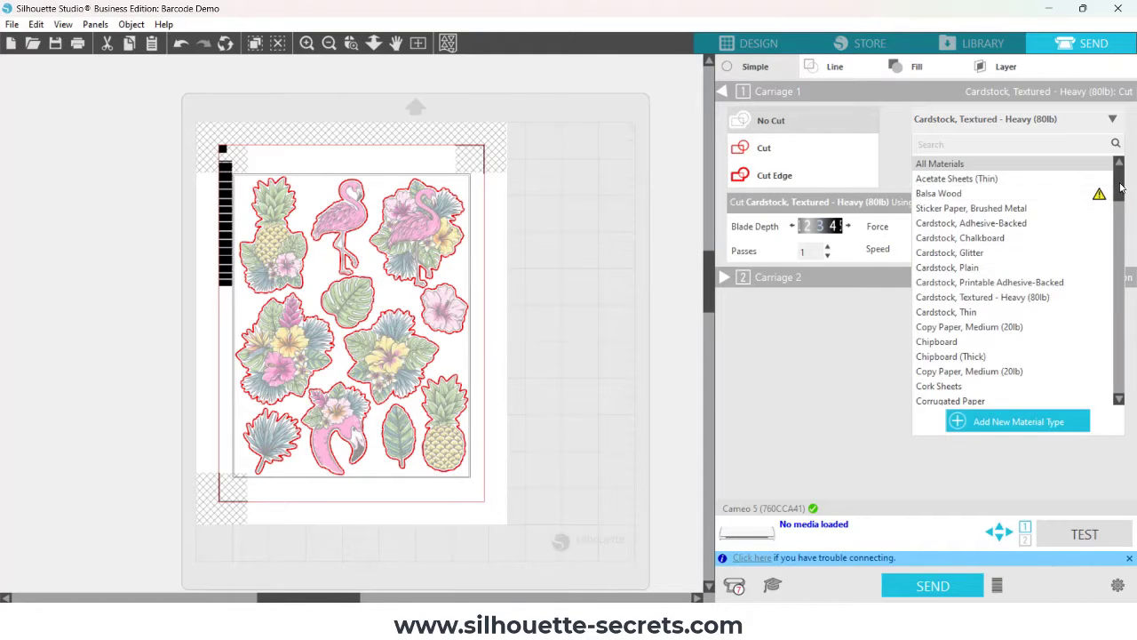
drag(1121, 187, 1121, 276)
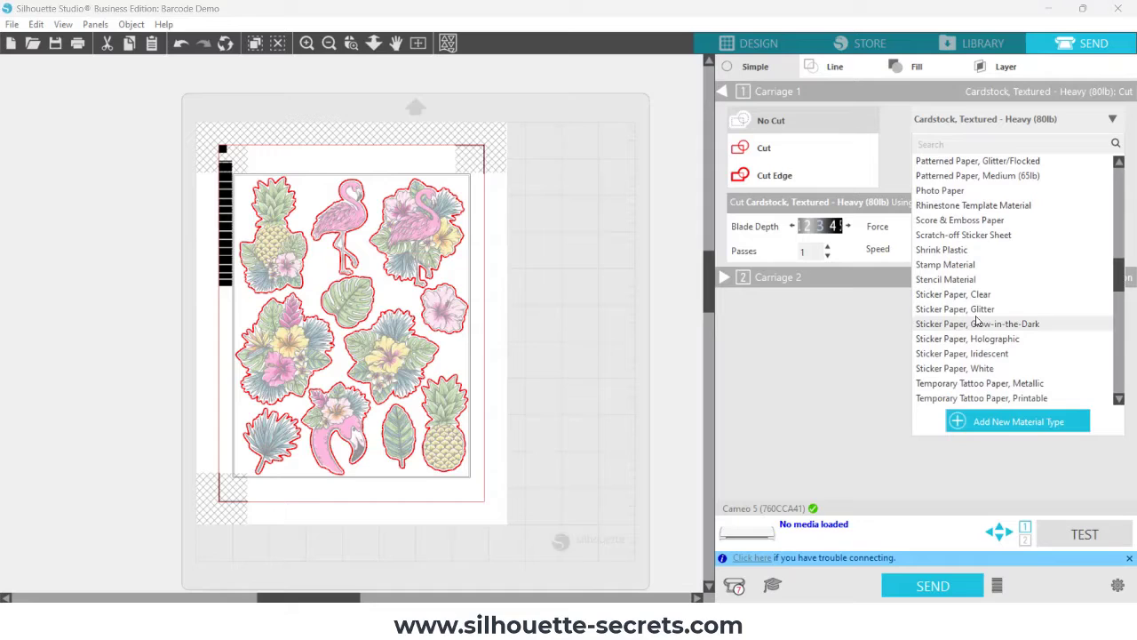
click(979, 367)
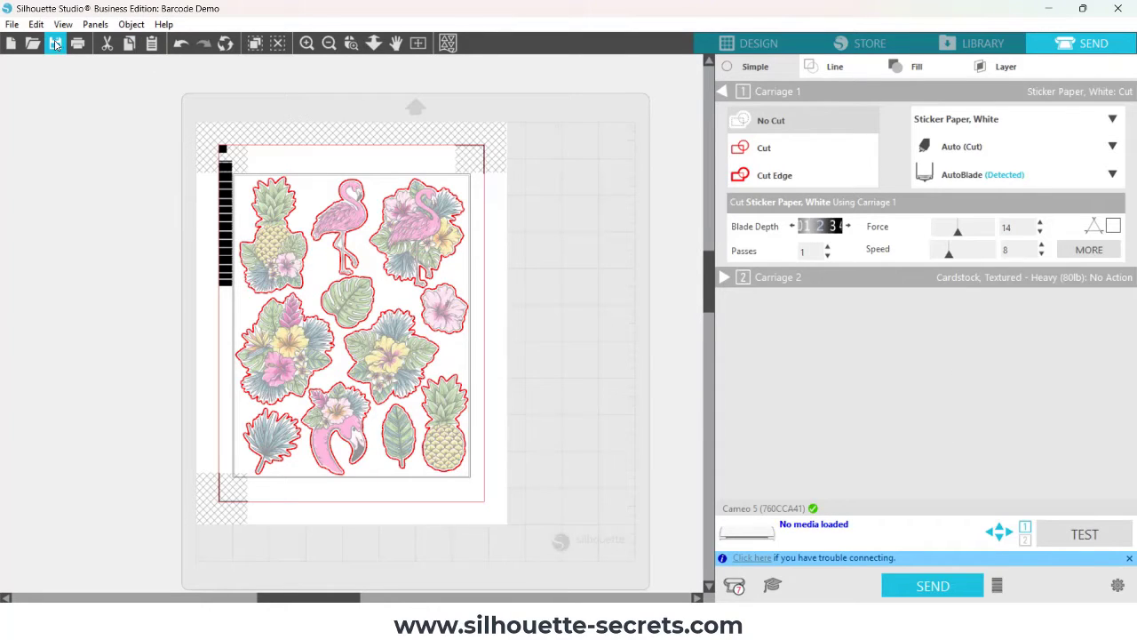
Step: Open the print preview of the sticker page and proceed to printing
click(11, 24)
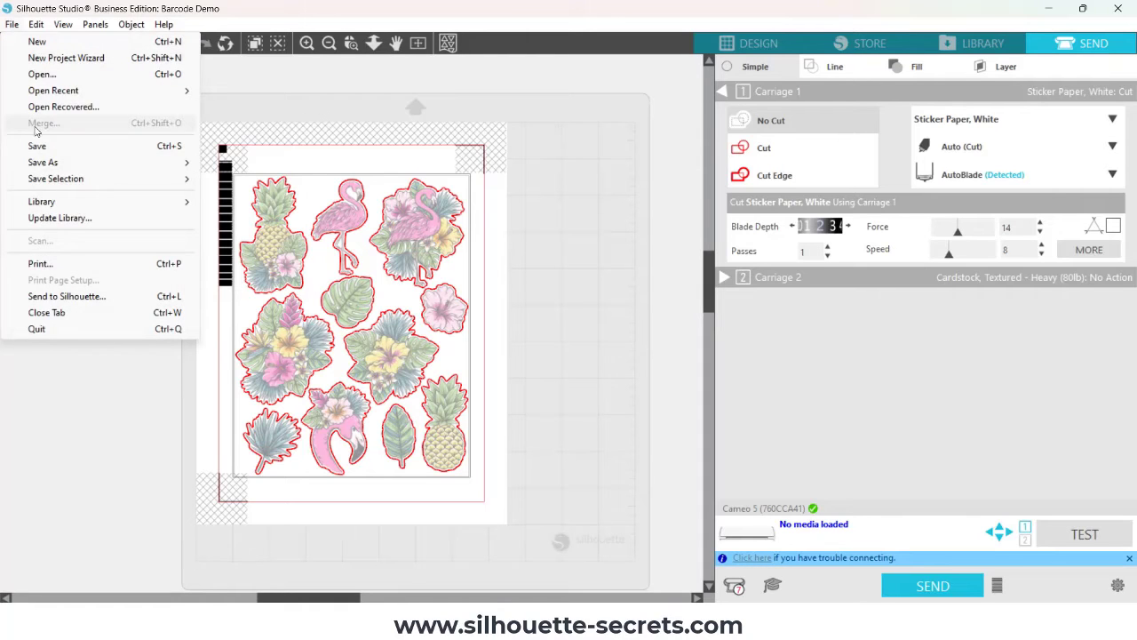
click(52, 268)
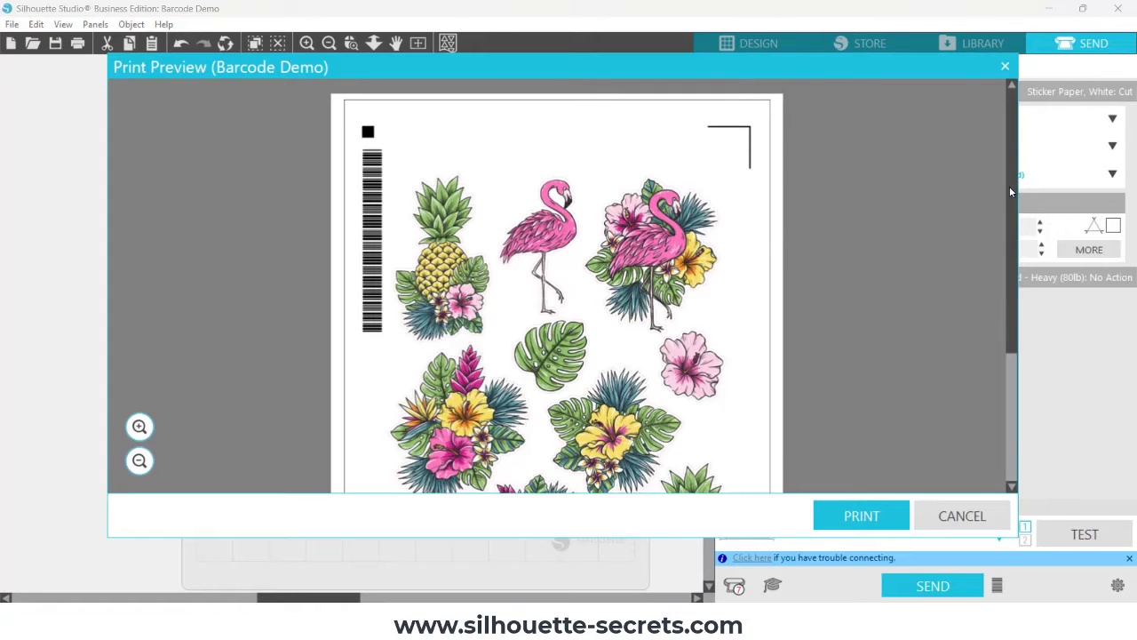
drag(1015, 191, 1015, 324)
click(858, 515)
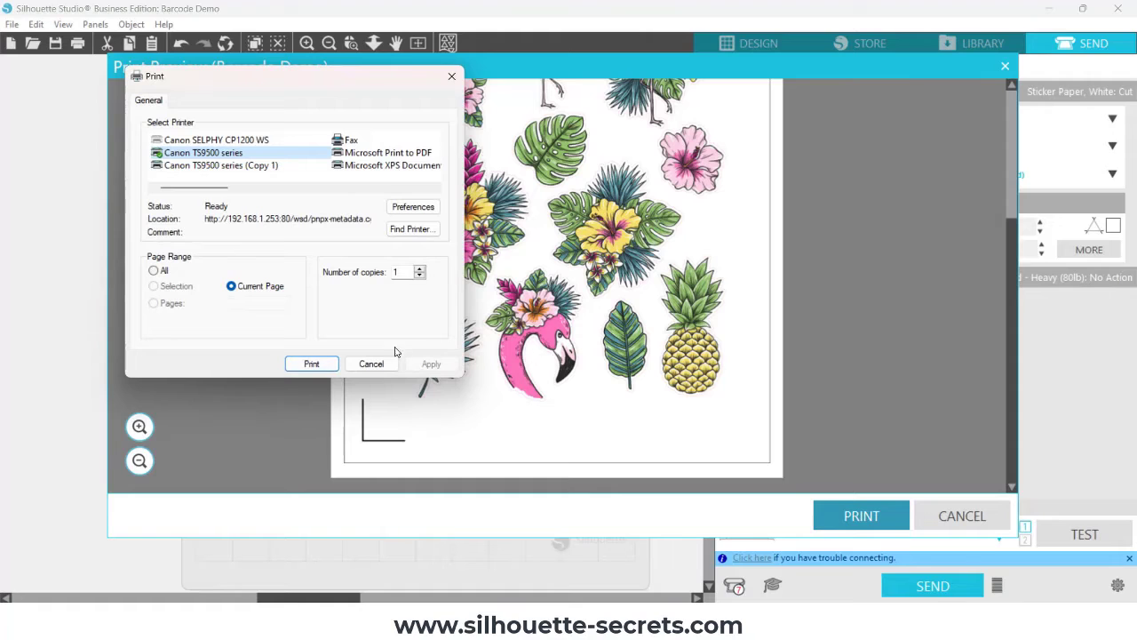
Step: Set the printer's paper source to Rear Tray and print the sticker sheet
click(411, 208)
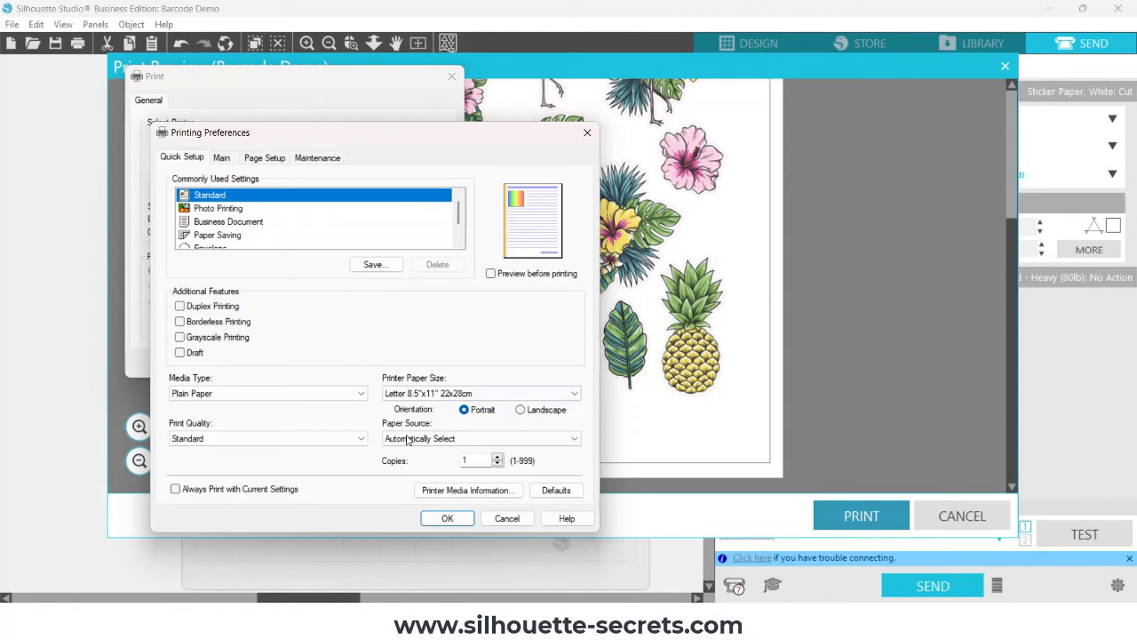
click(409, 438)
click(400, 462)
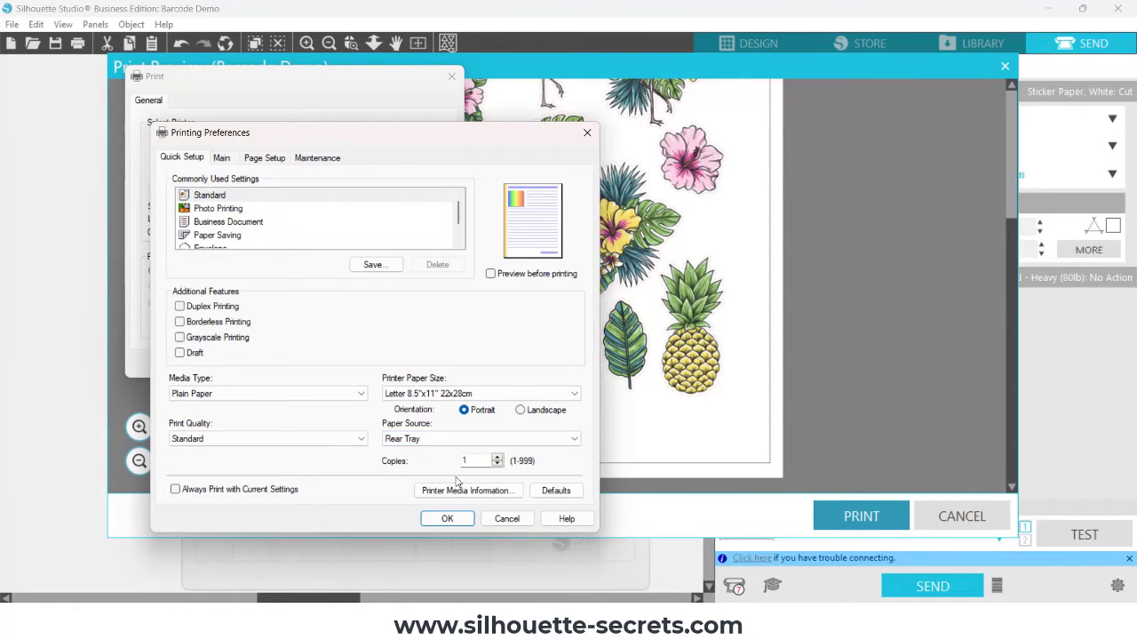
click(447, 518)
click(312, 364)
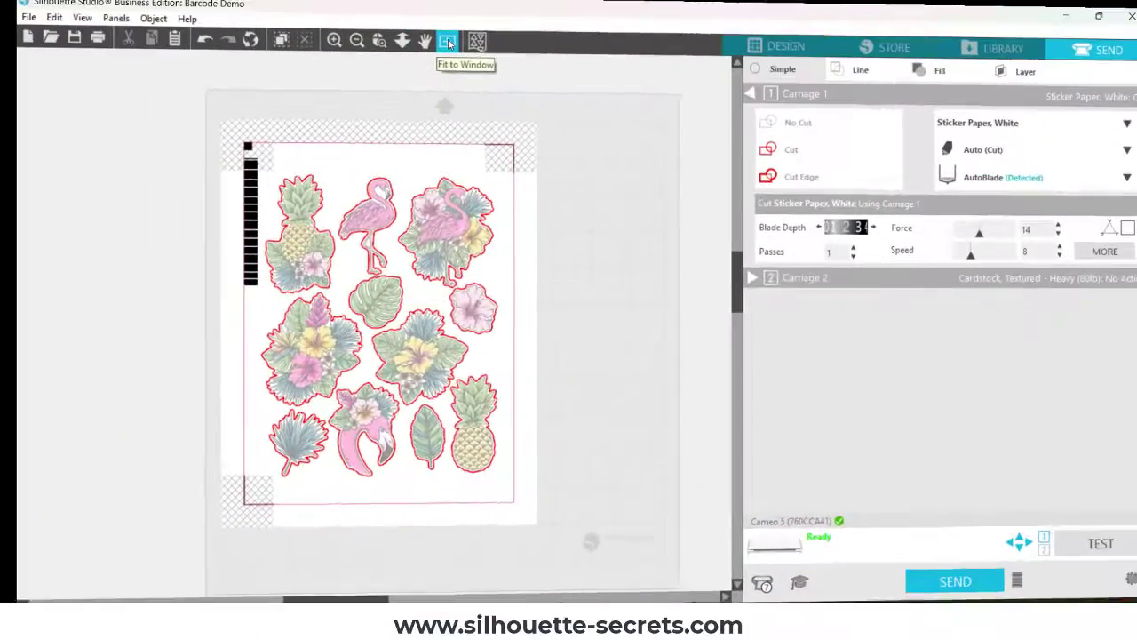
Step: Fit the whole sticker page in the Send view with the Cameo 5 showing Ready
click(418, 45)
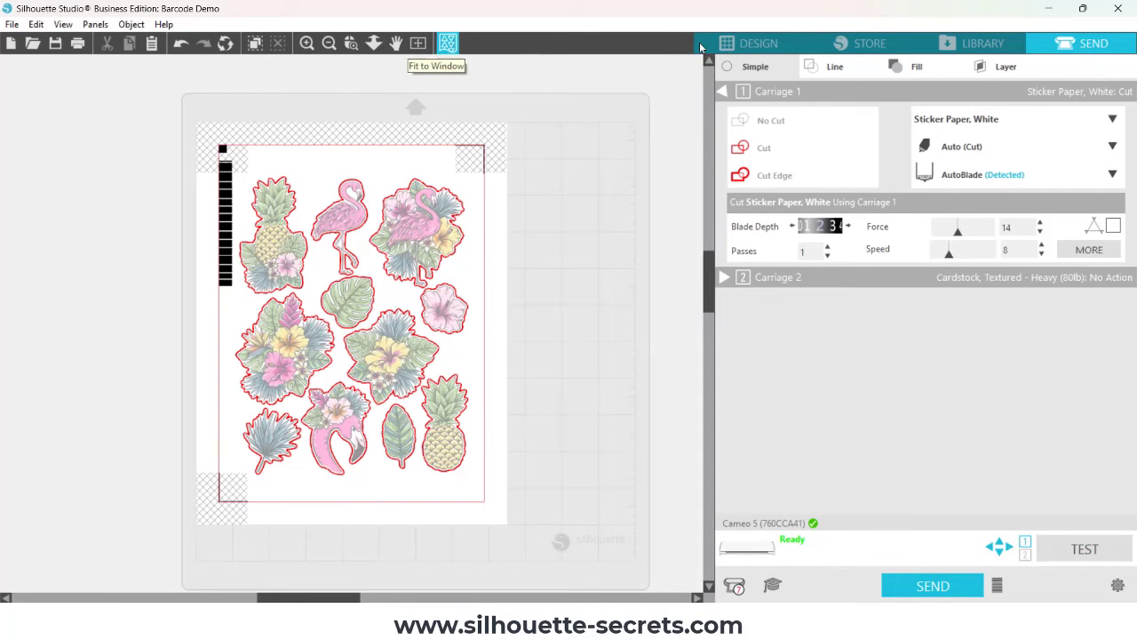
Step: Close the Barcode Demo design, discarding unsaved changes
click(759, 44)
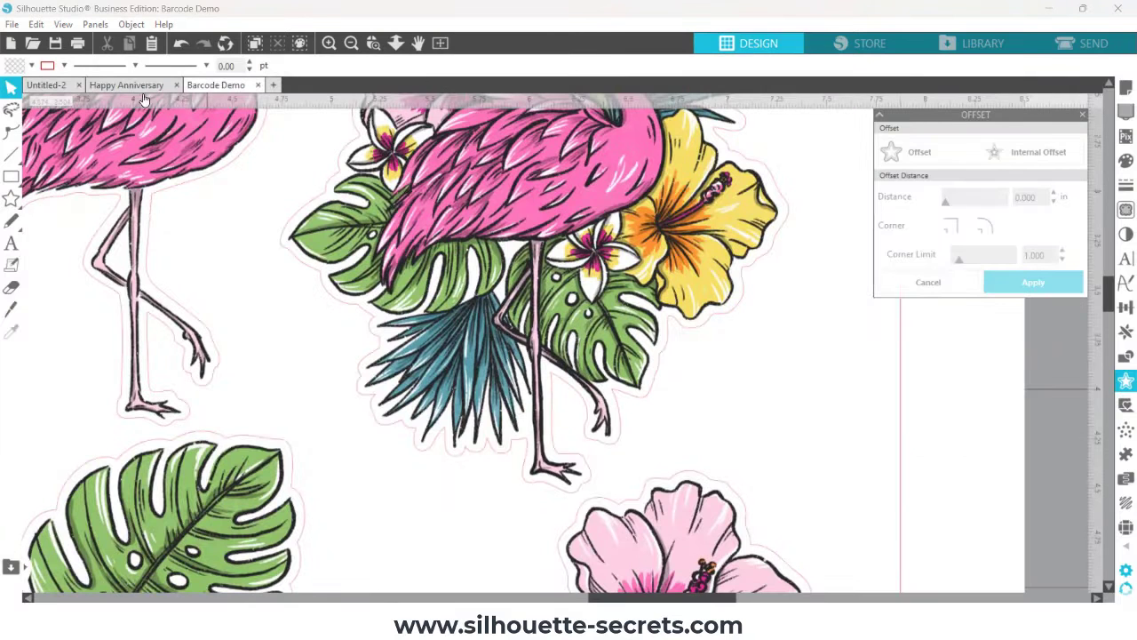
click(11, 24)
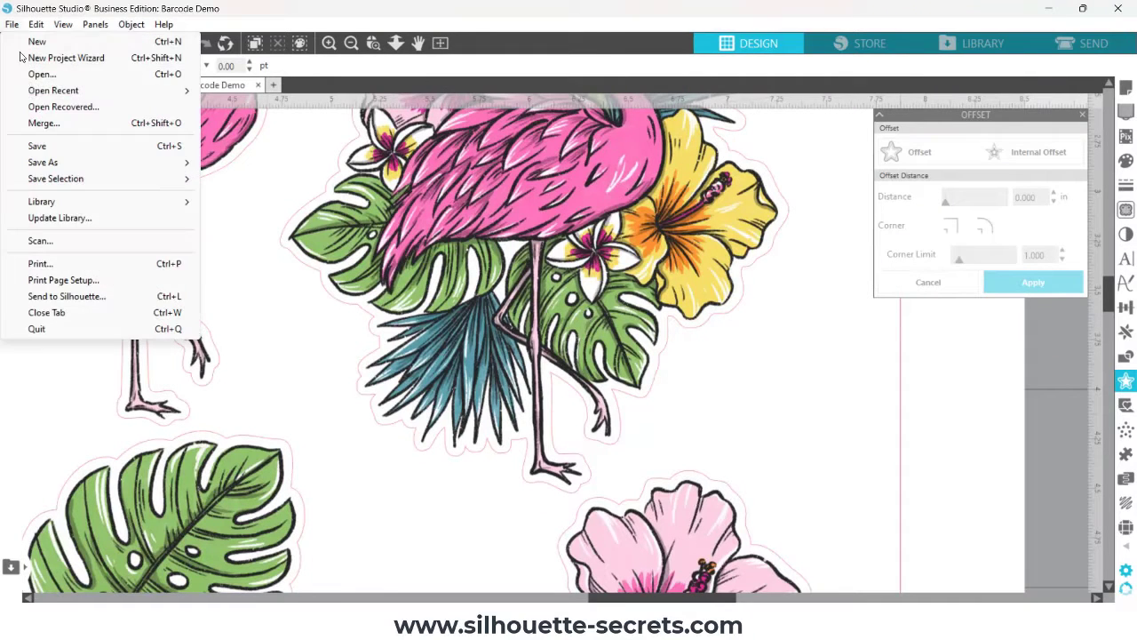
click(46, 312)
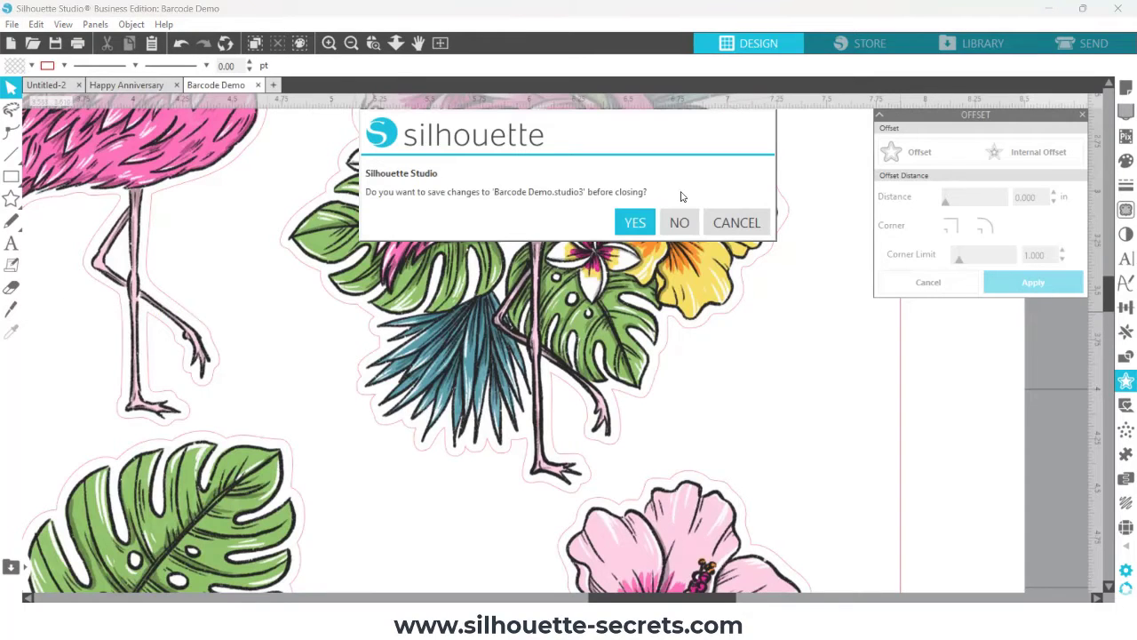
click(680, 222)
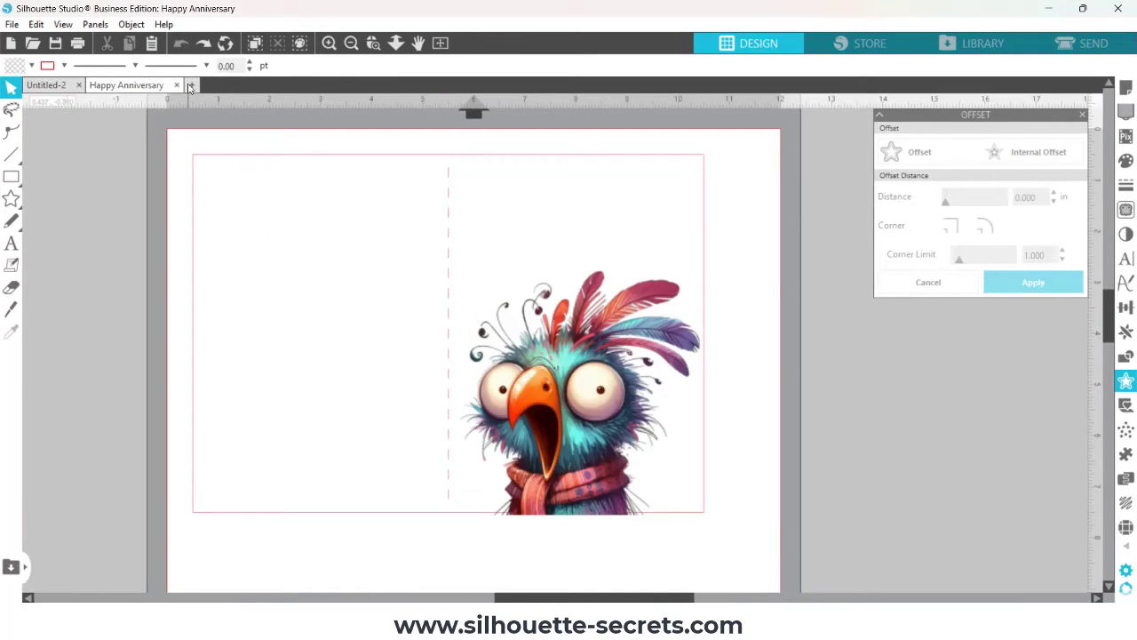
Step: Start a blank design in the Send view and have the cutter scan for the barcode
click(189, 86)
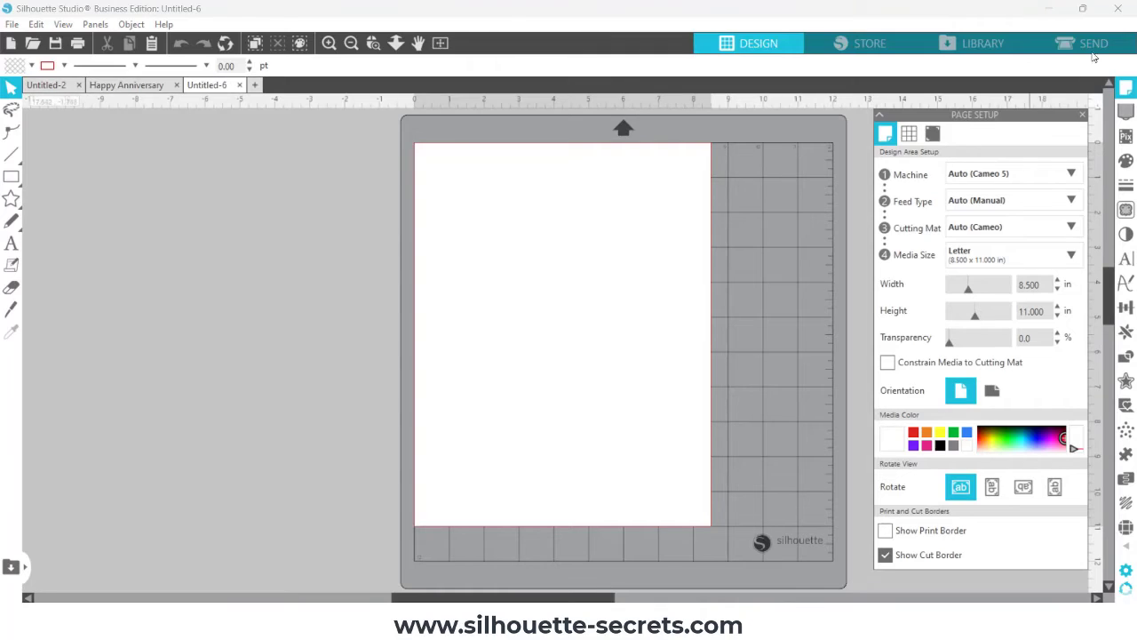
click(1082, 43)
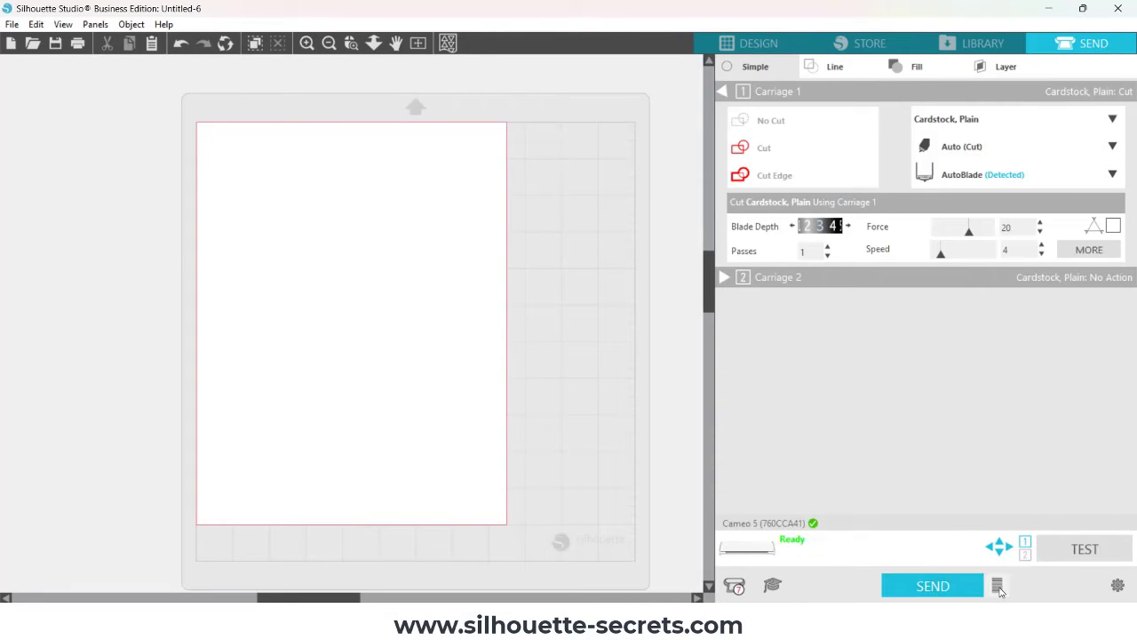
click(998, 586)
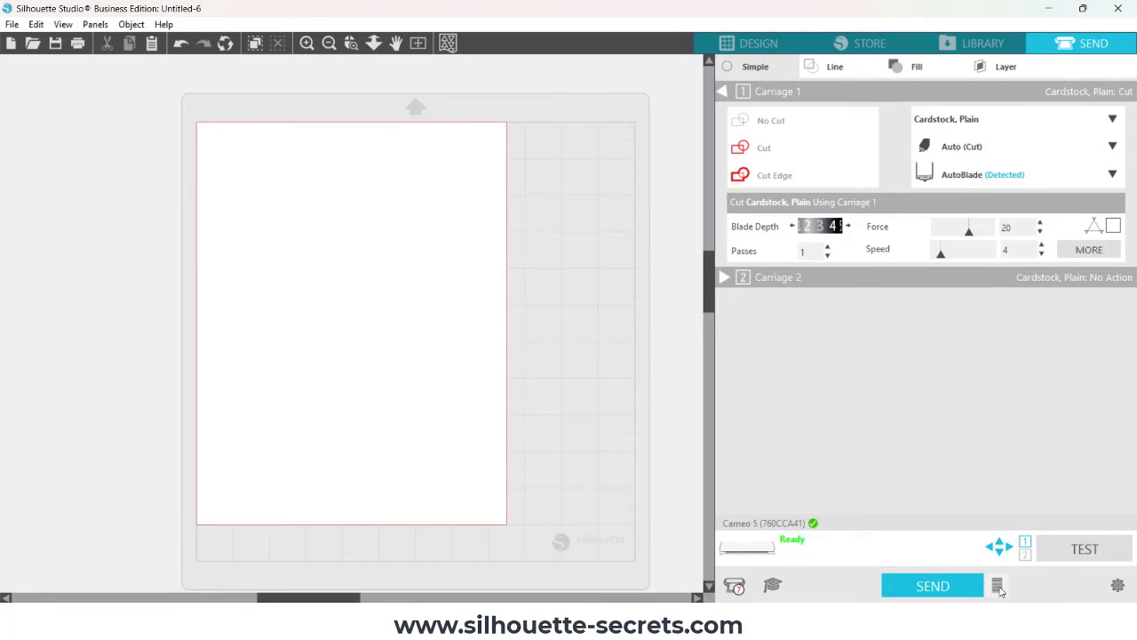